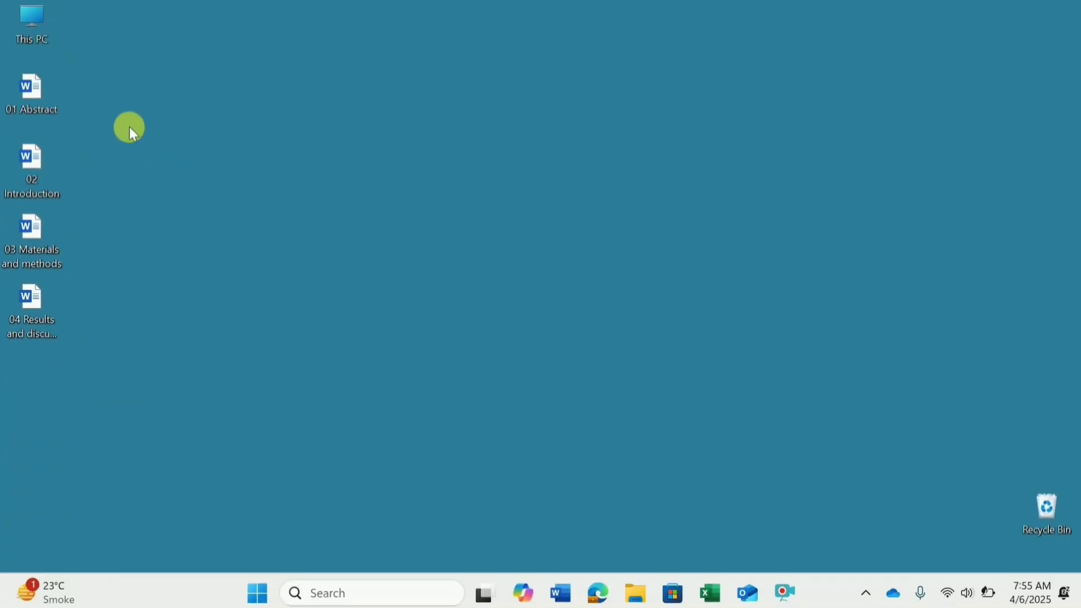
Start a blank Word document and open Insert > Object > Text from File.
left_click(562, 593)
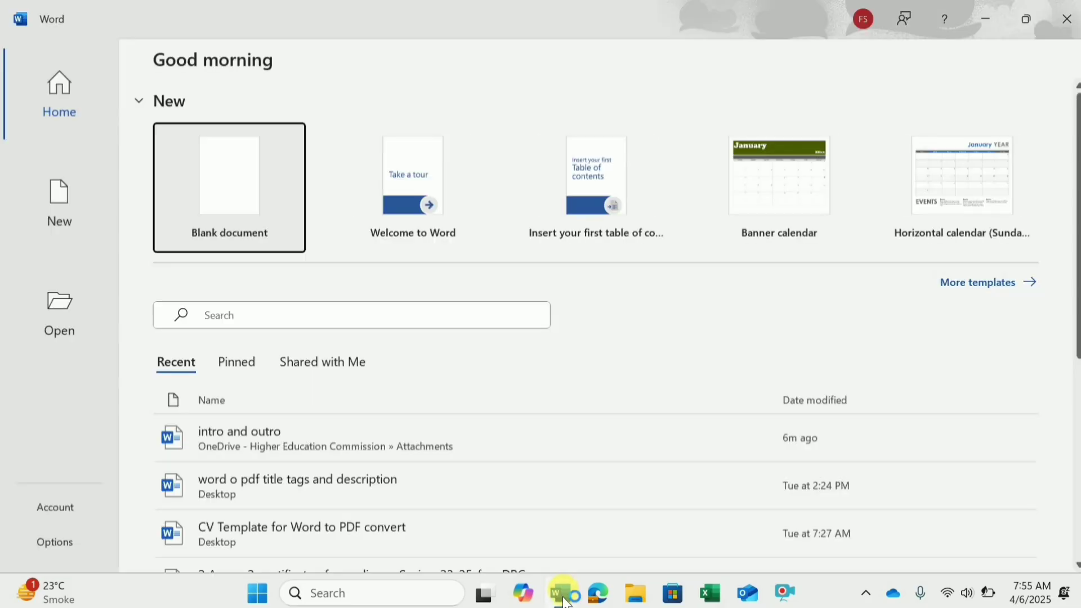
left_click(229, 176)
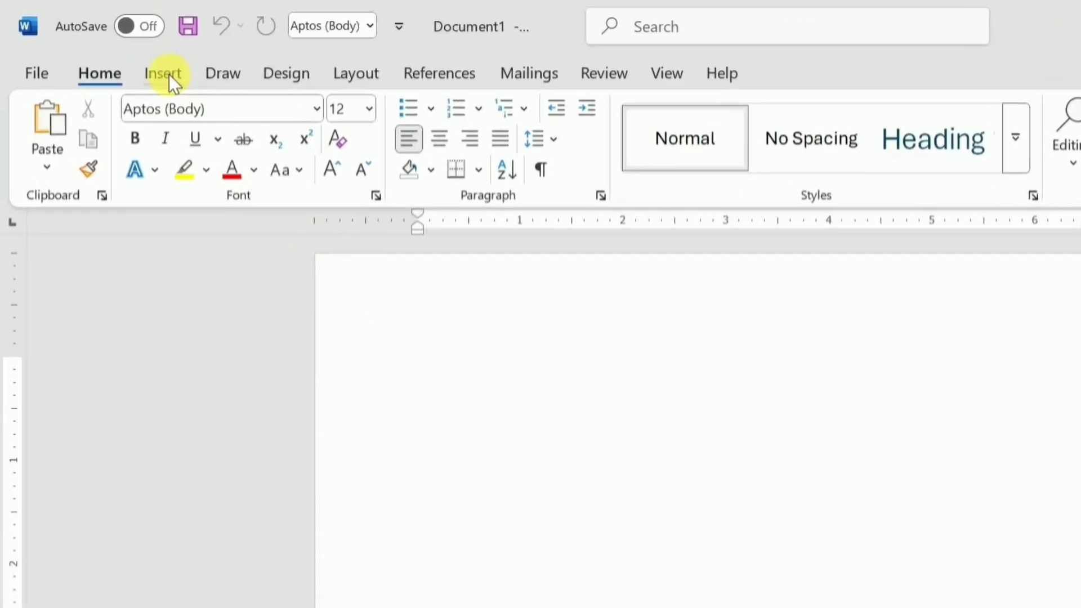
left_click(188, 83)
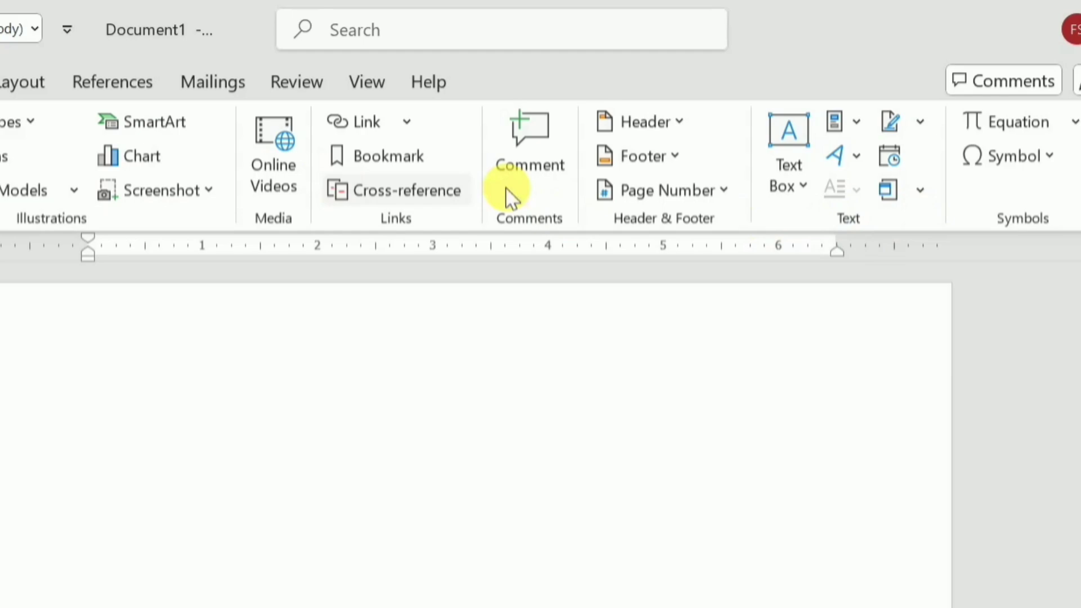
left_click(921, 191)
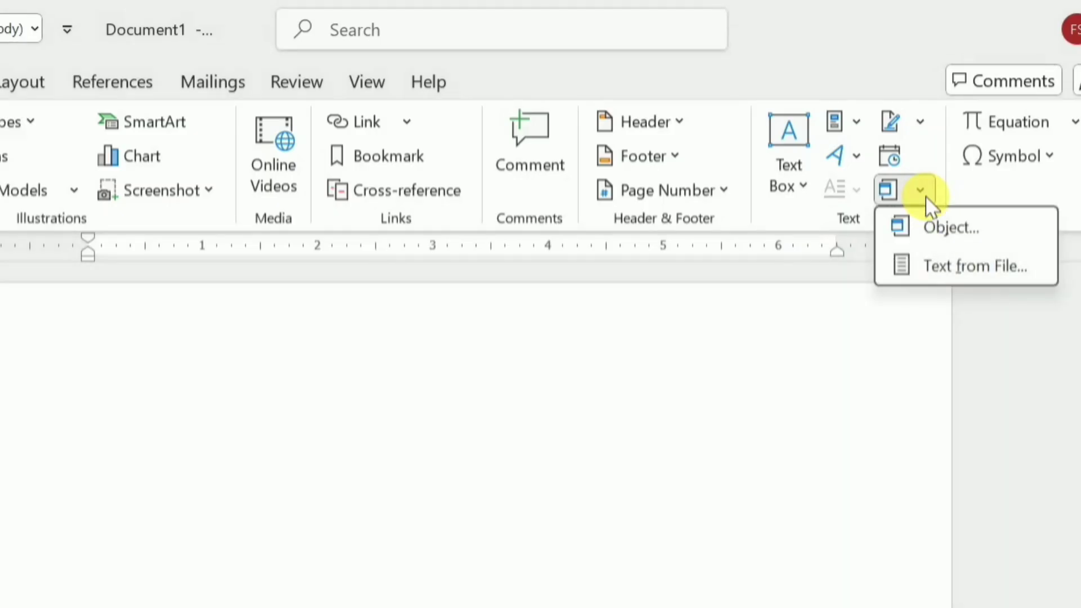
left_click(936, 274)
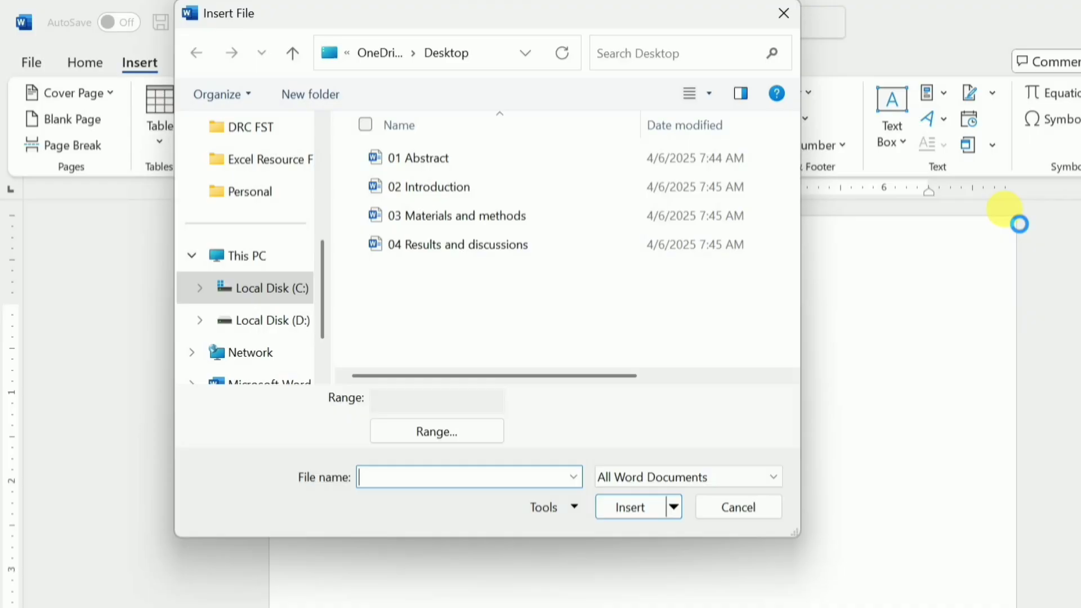
Insert 01 Abstract, 02 Introduction, 03 Materials and methods and 04 Results and discussions together.
left_click(359, 159)
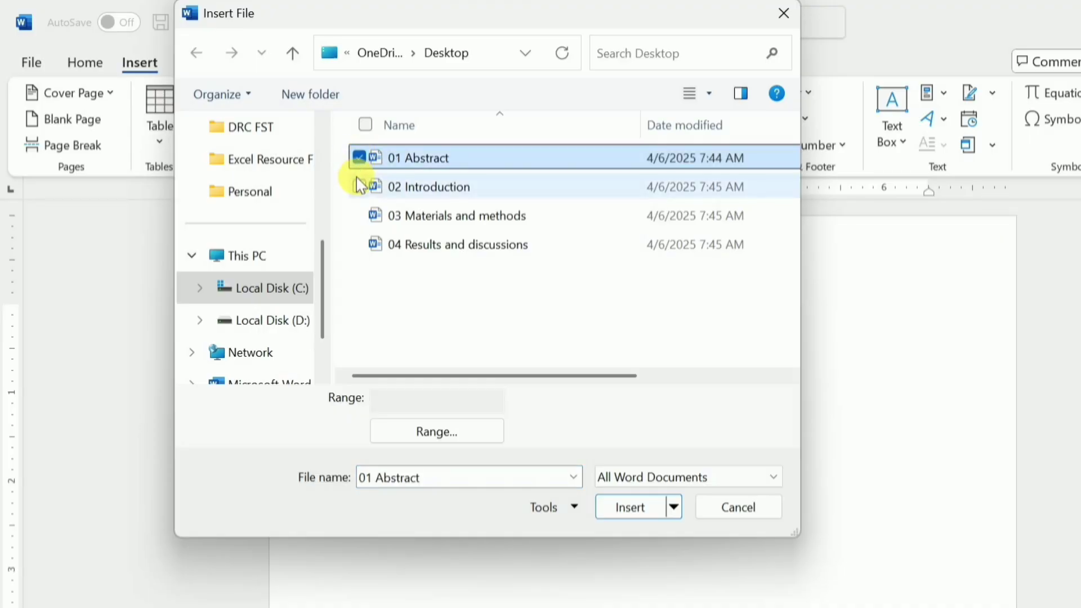
left_click(358, 186)
left_click(358, 215)
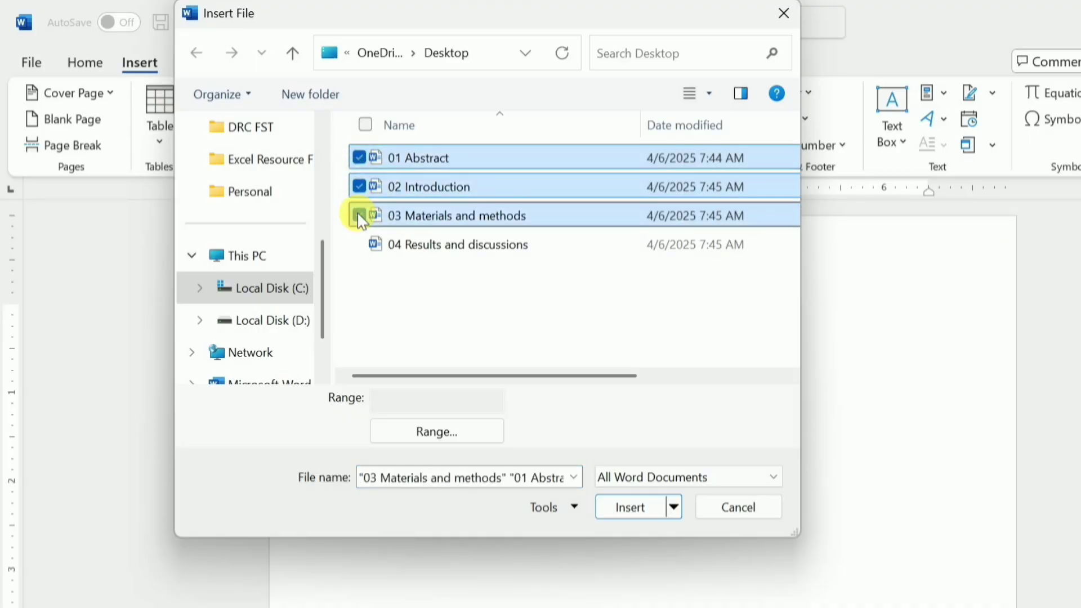
left_click(359, 243)
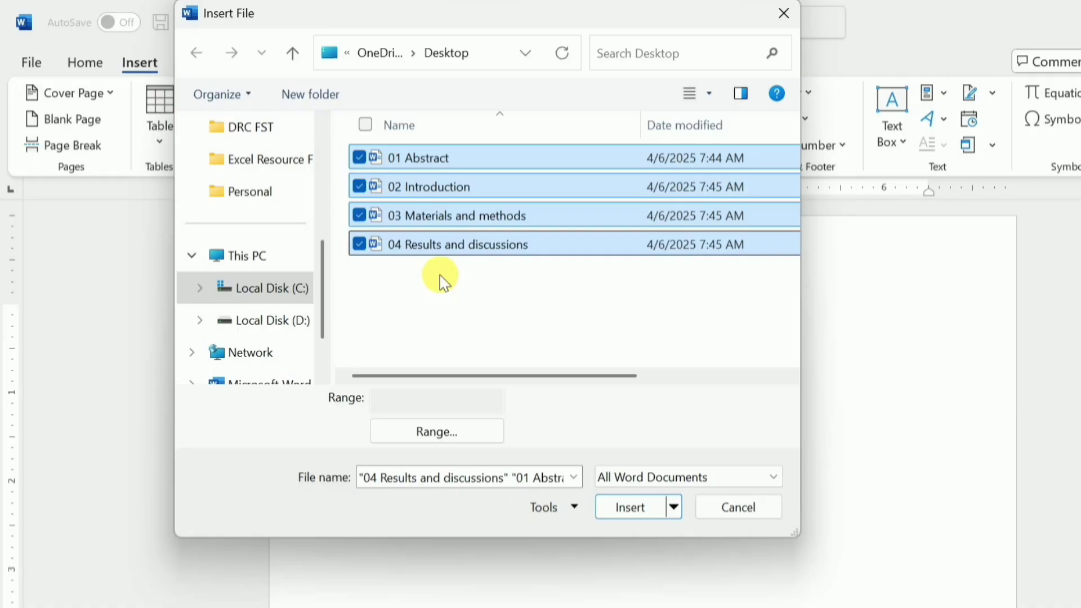
left_click(629, 508)
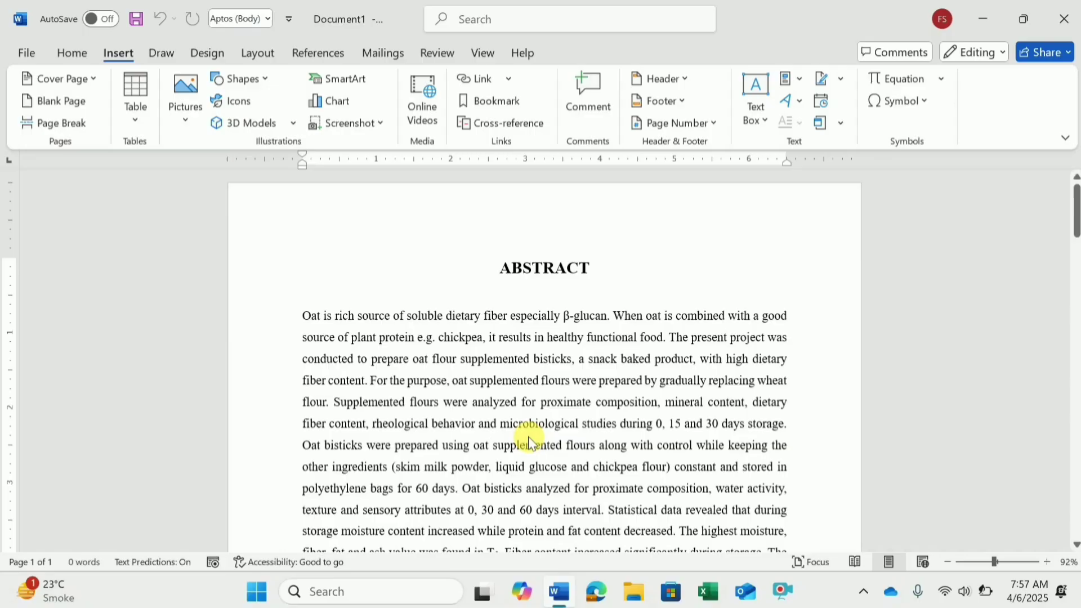
key("ctrl+End")
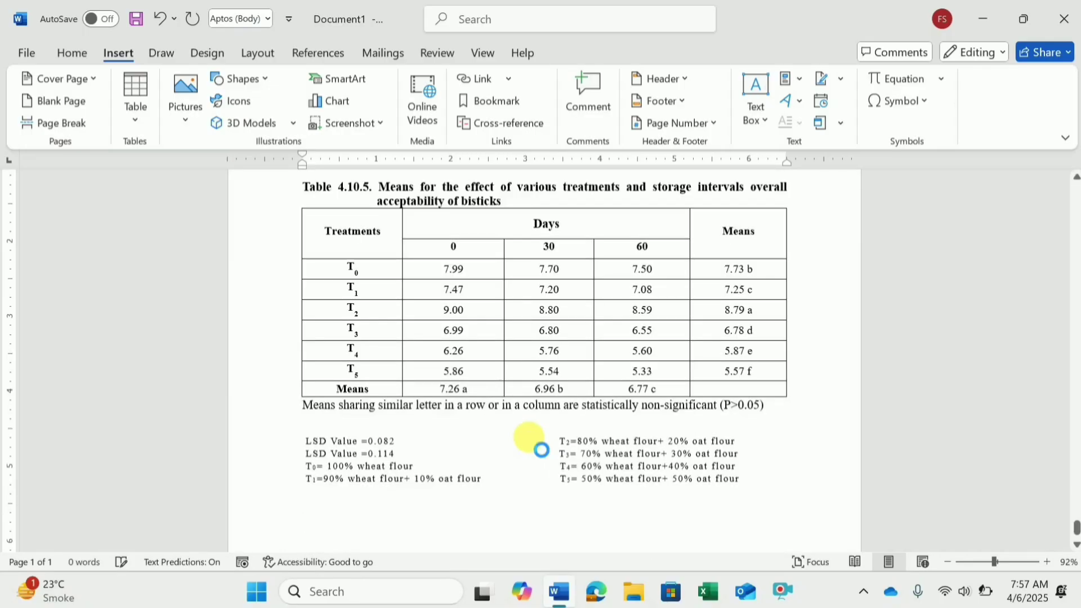
left_click_drag(1075, 527, 1076, 194)
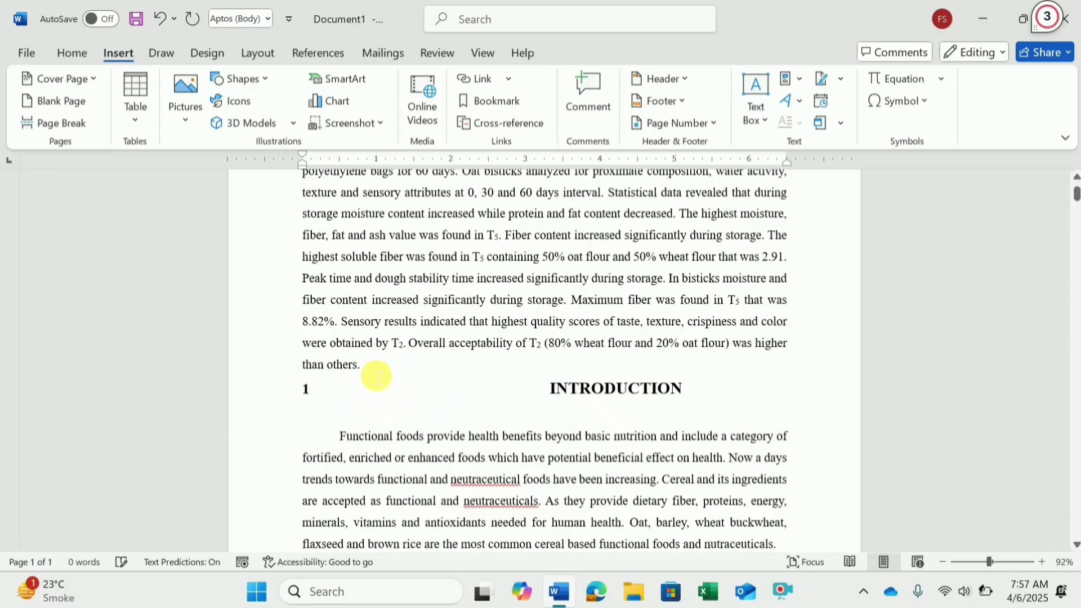
Add page breaks after the abstract's 'than others.' and just before Chapter 3.
left_click(376, 376)
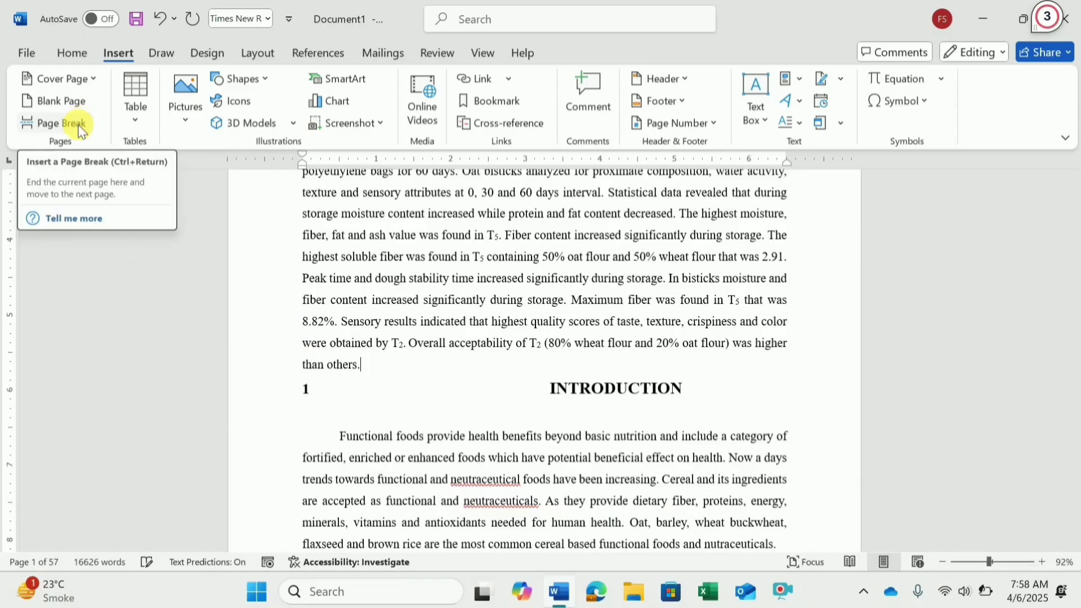
left_click(61, 122)
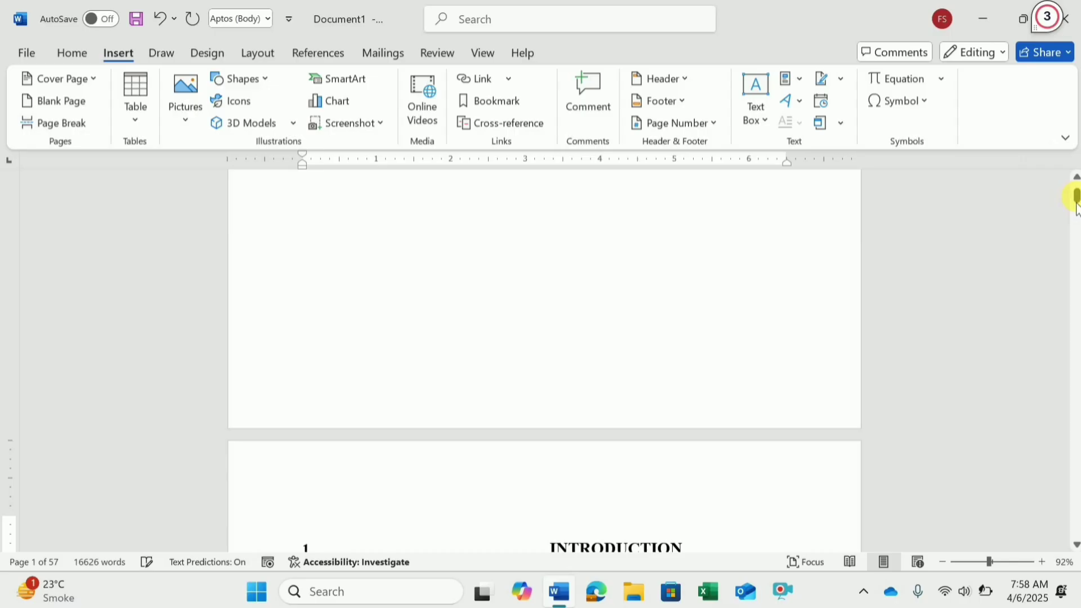
left_click_drag(1075, 208, 1076, 221)
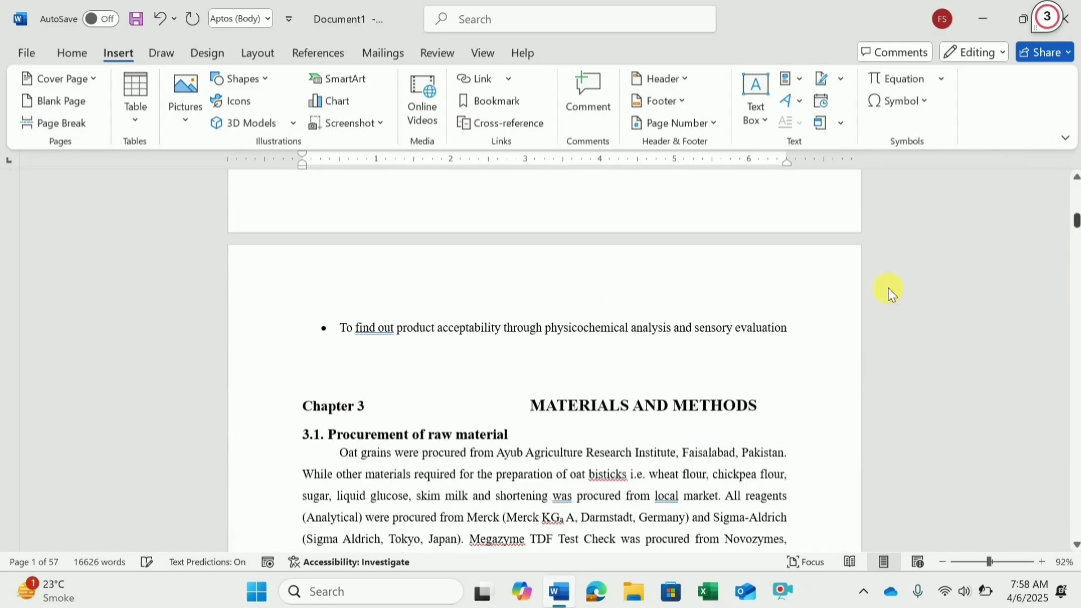
left_click(428, 365)
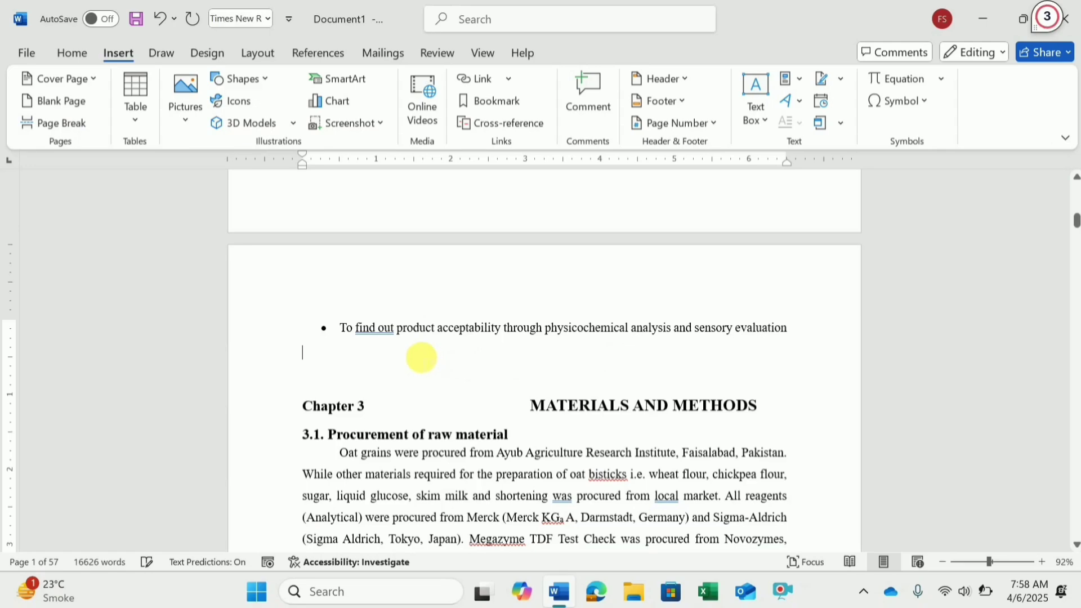
left_click(67, 124)
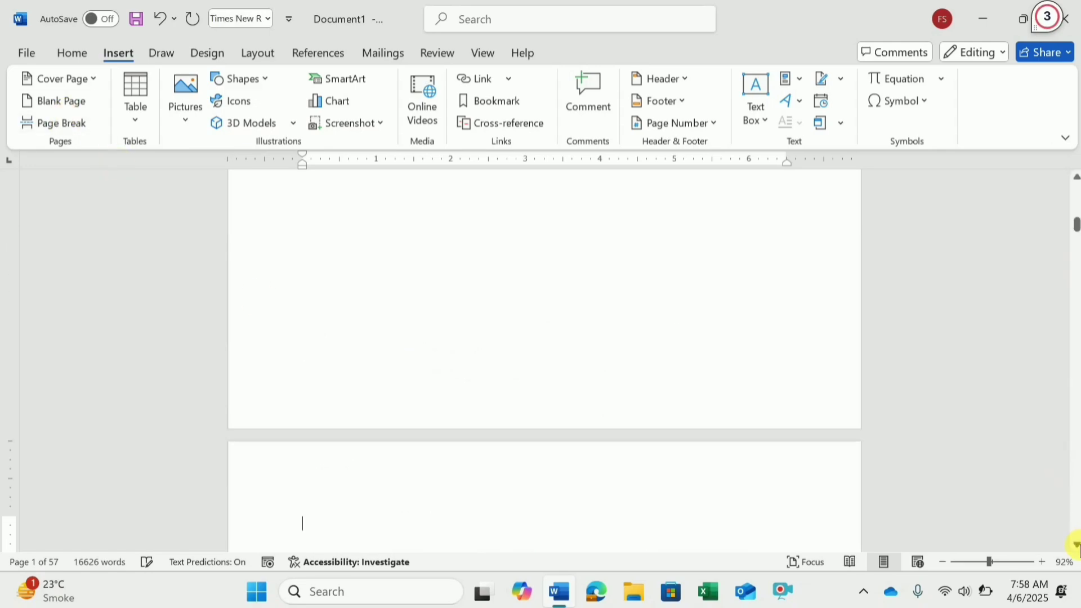
scroll(1075, 545, "down", 7)
scroll(1075, 545, "down", 2)
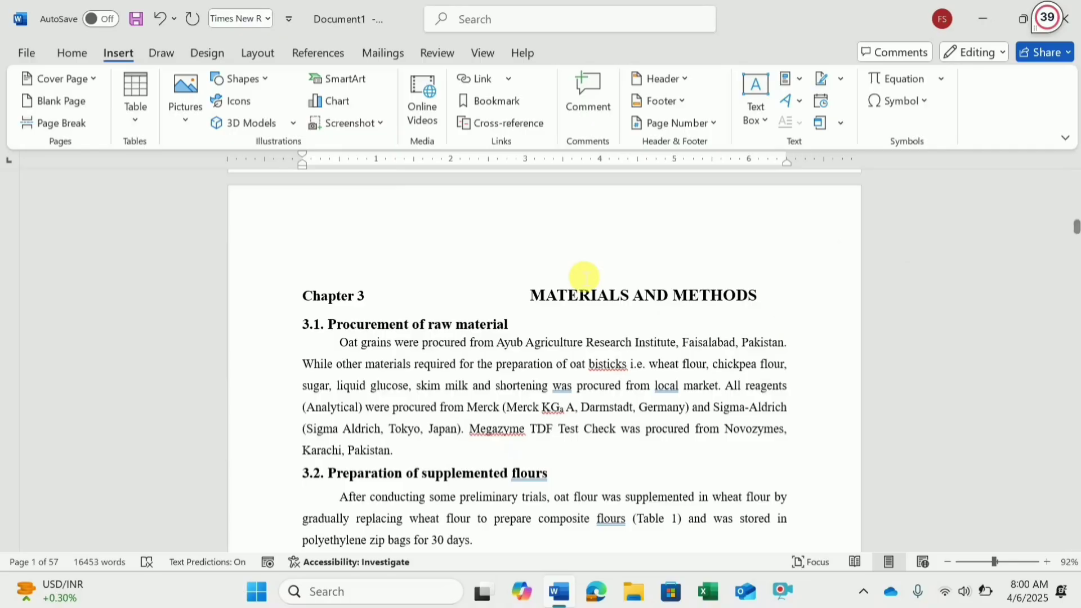
Save the document in the Desktop folder as 'Thesis' with the PDF file type.
left_click(26, 52)
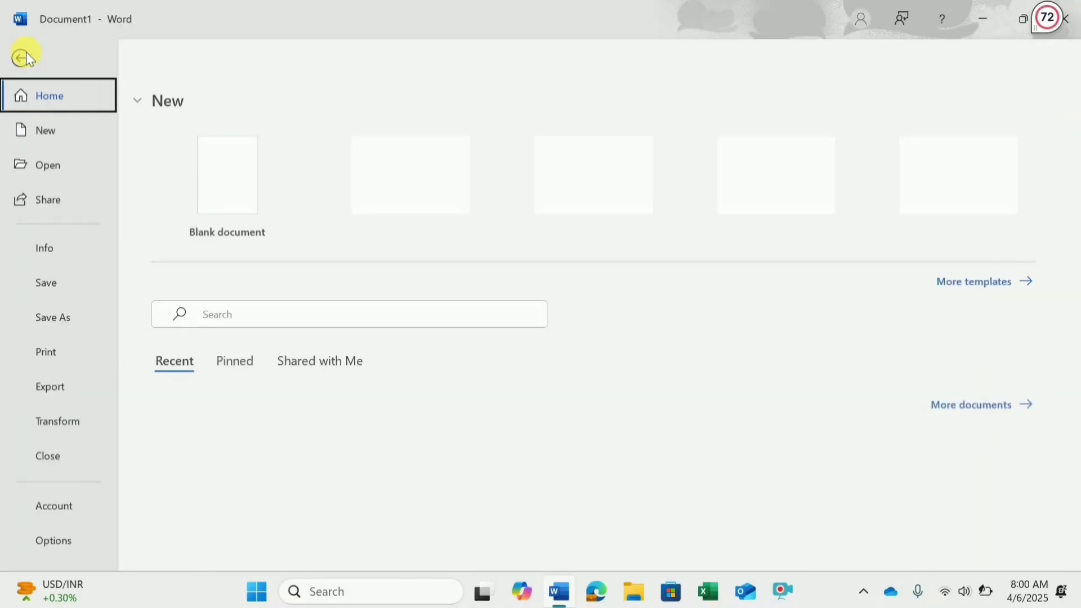
left_click(53, 316)
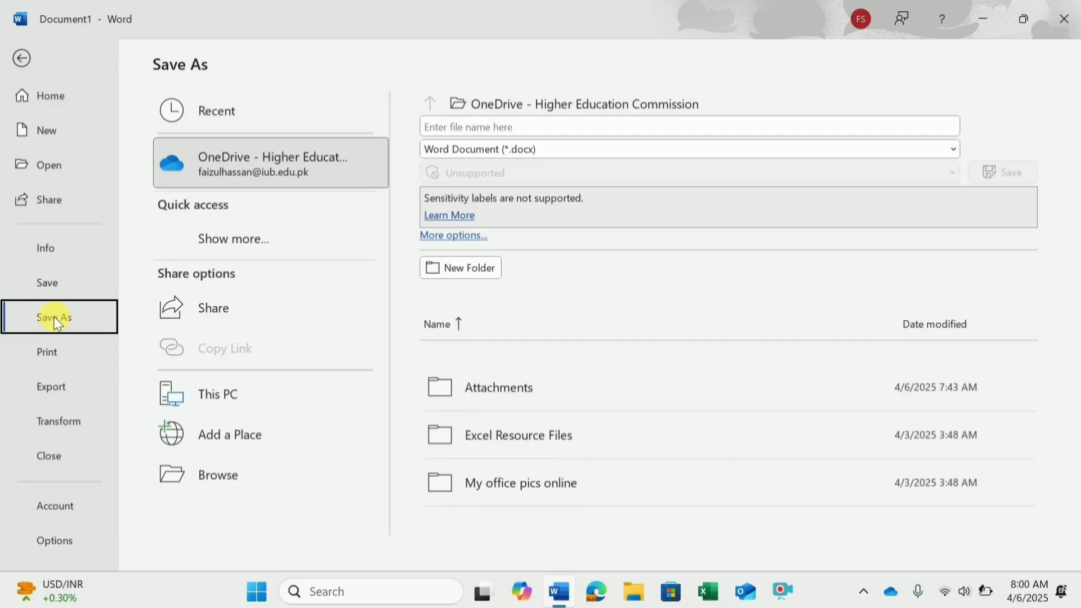
left_click(204, 476)
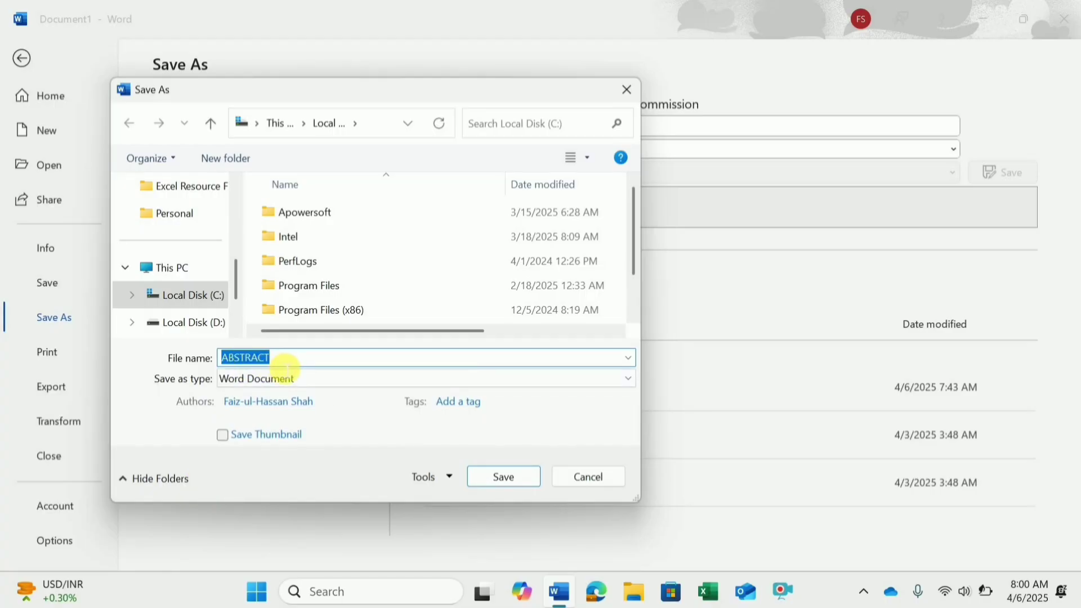
key("BackSpace")
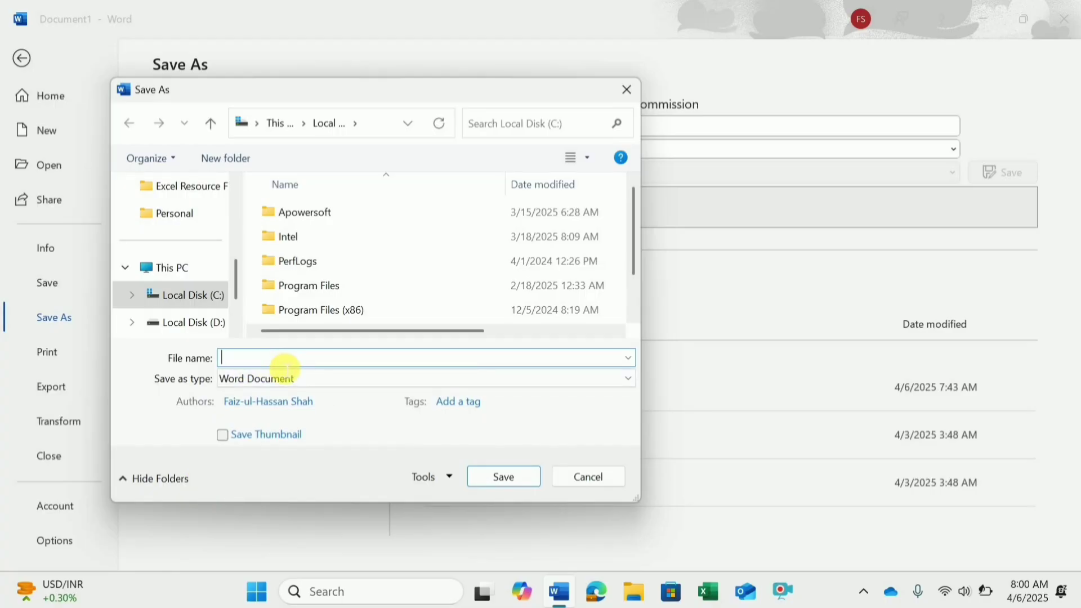
type("Thesis")
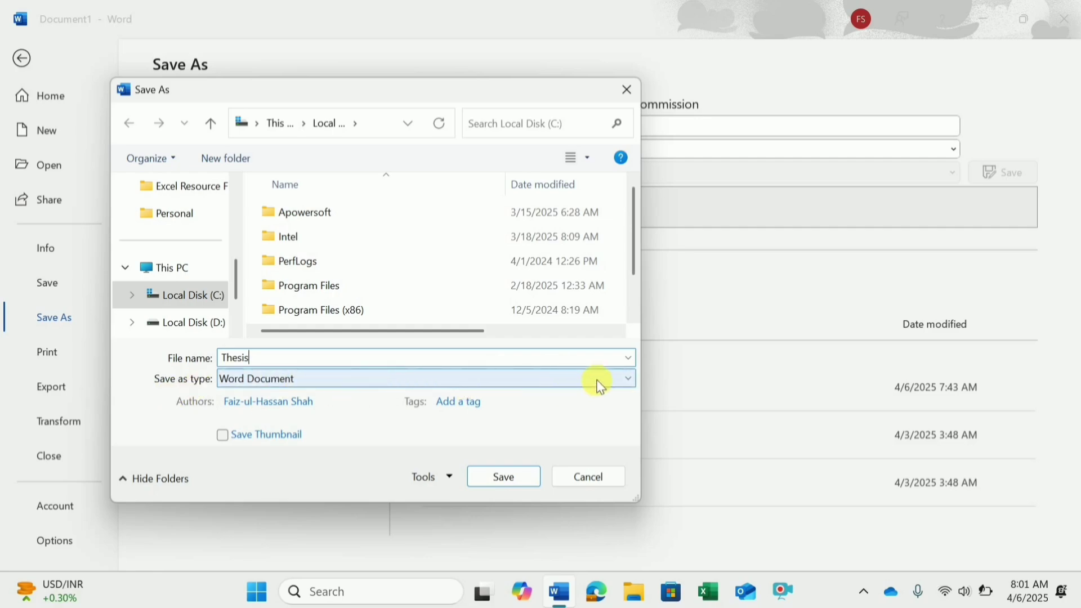
left_click(627, 382)
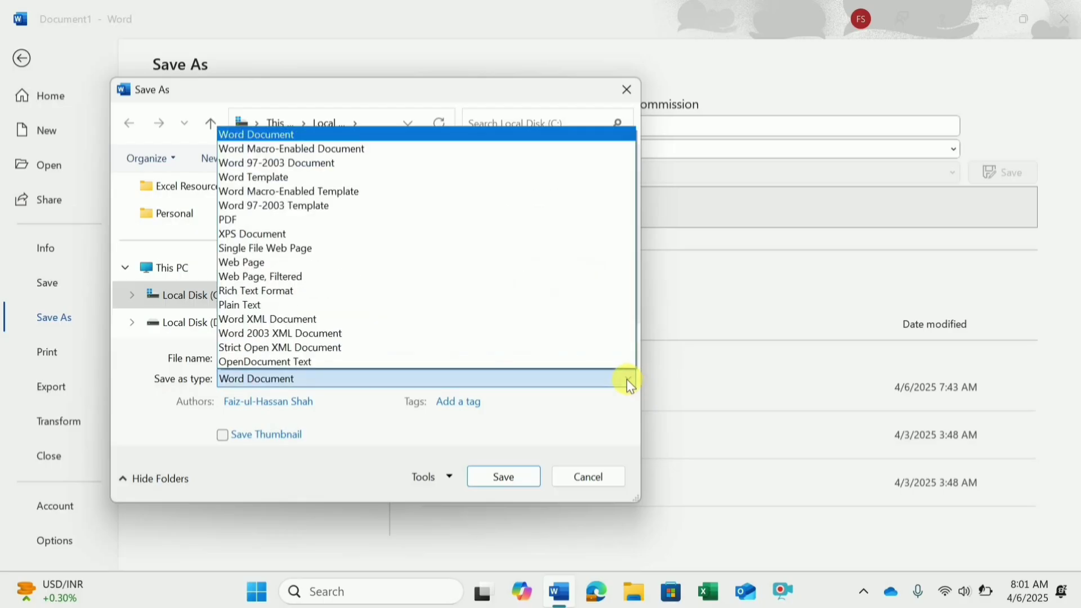
left_click(412, 221)
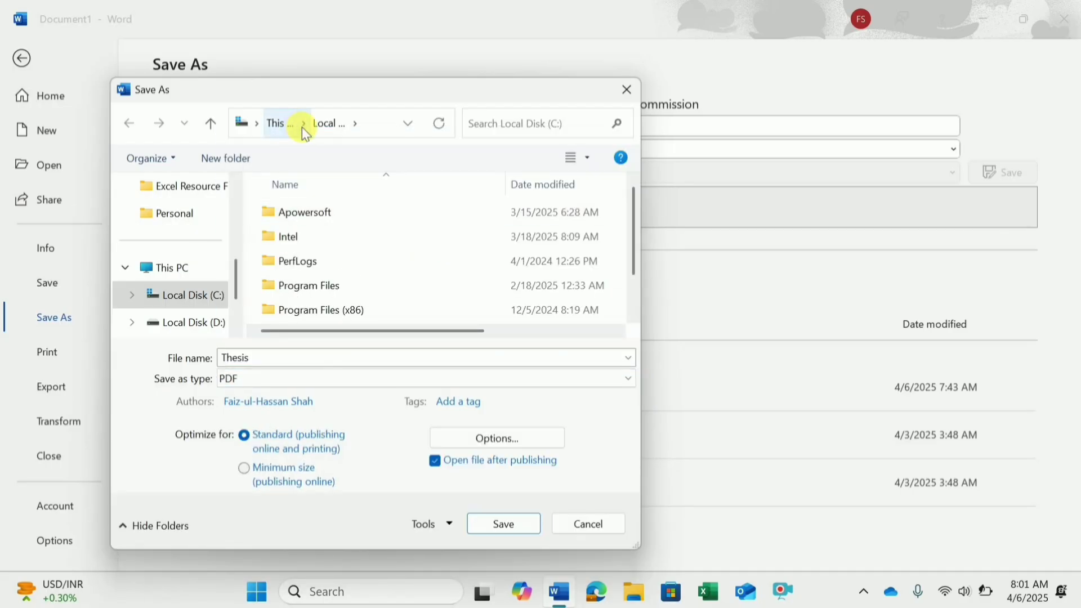
left_click(301, 127)
left_click(257, 129)
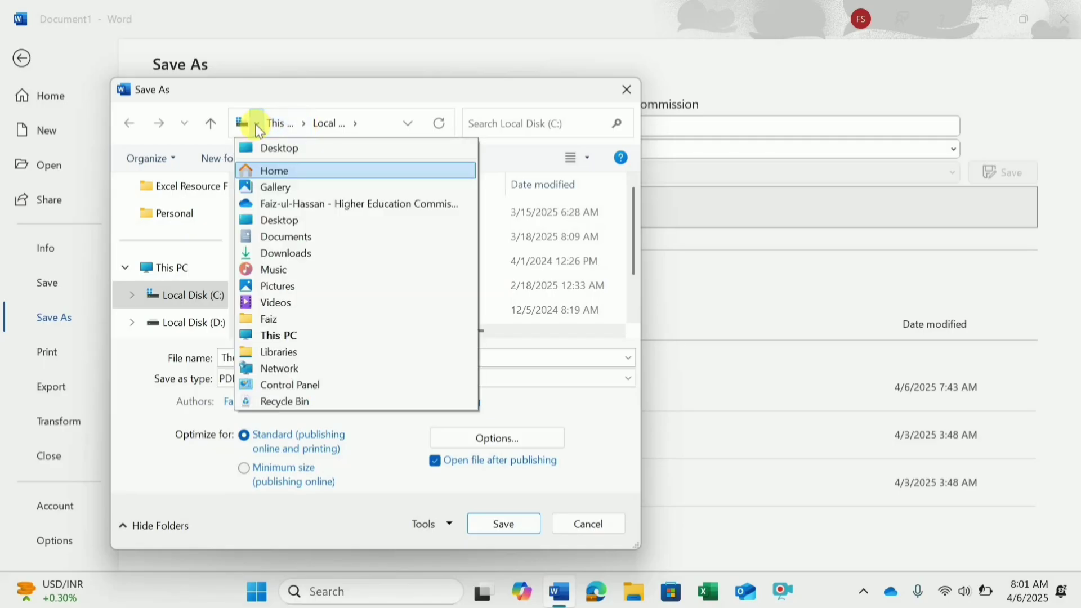
left_click(268, 149)
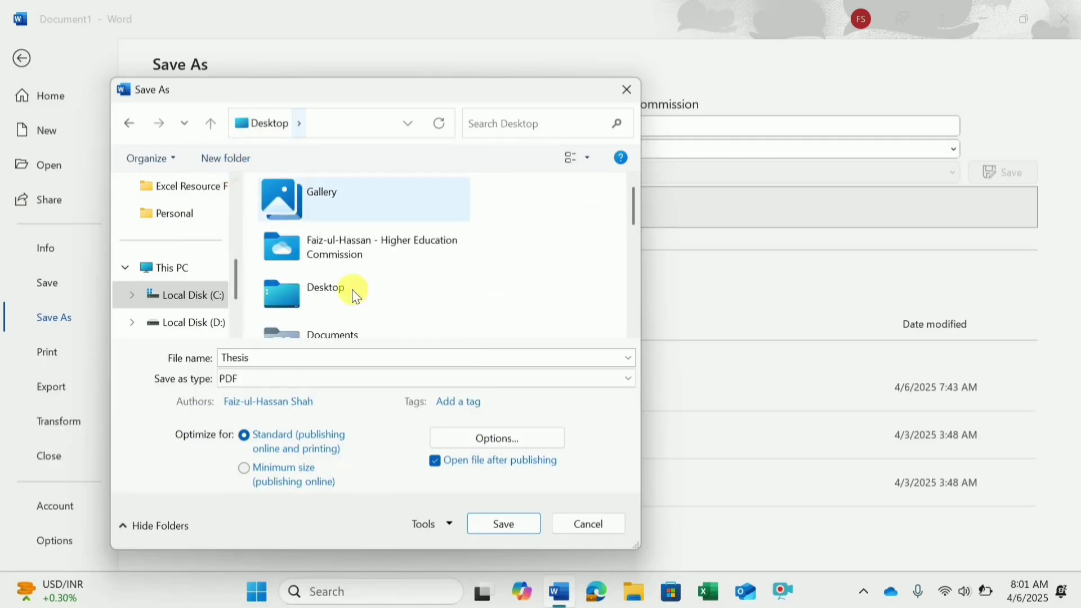
left_click(491, 526)
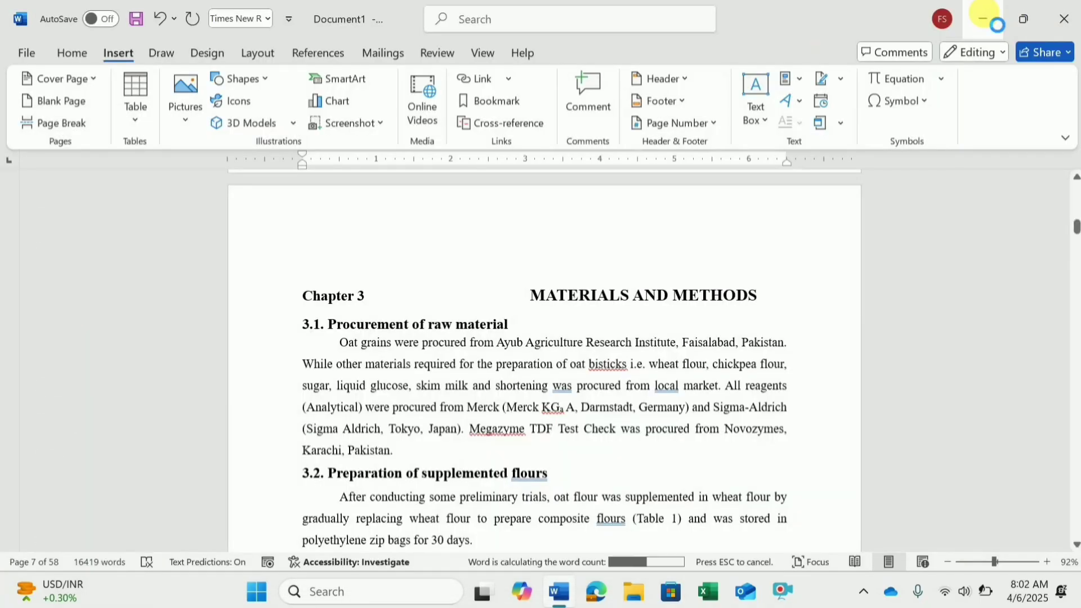
Minimize Word and scroll Thesis.pdf in Edge from page 1 to page 3.
left_click(982, 18)
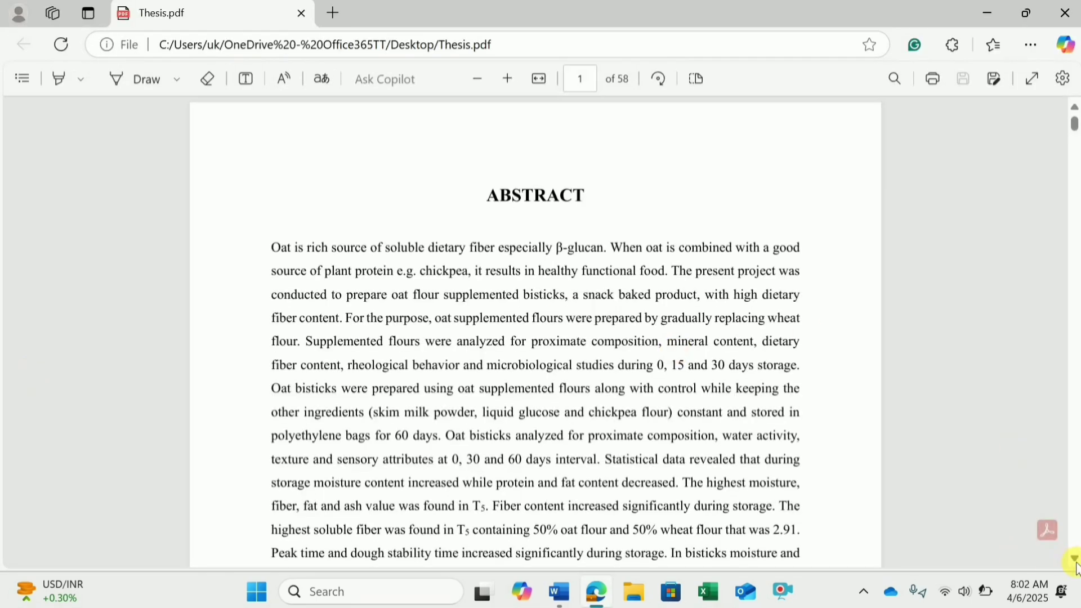
scroll(1075, 560, "down", 12)
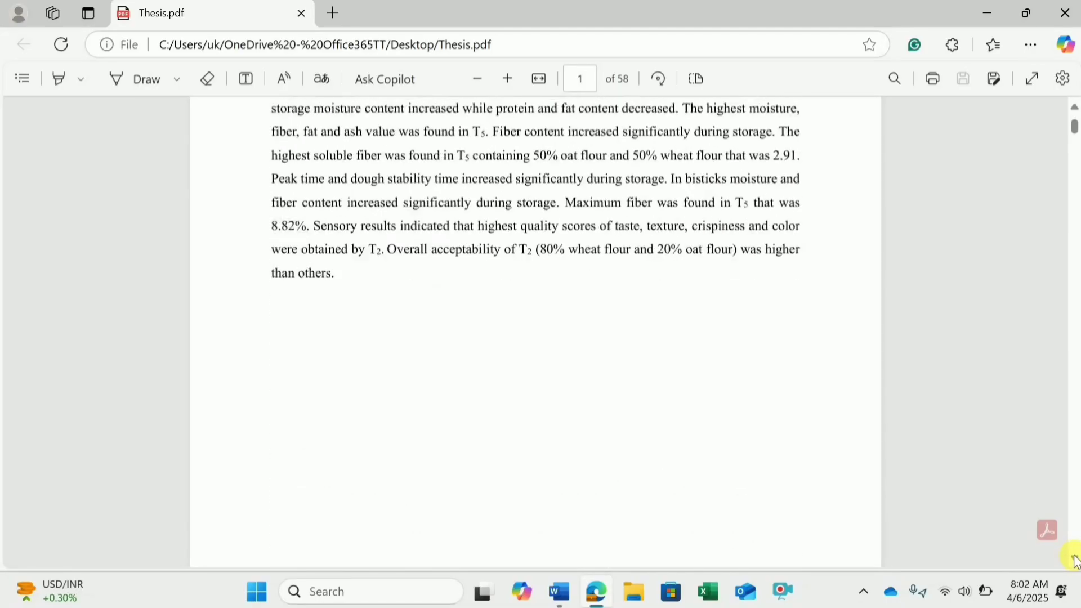
scroll(1075, 560, "down", 18)
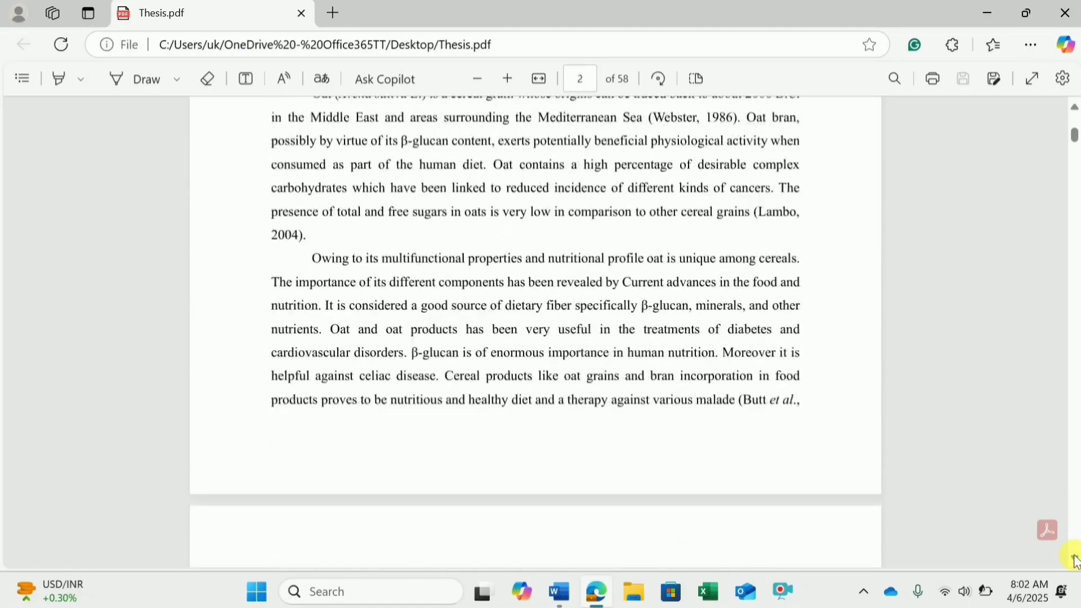
scroll(1074, 560, "down", 6)
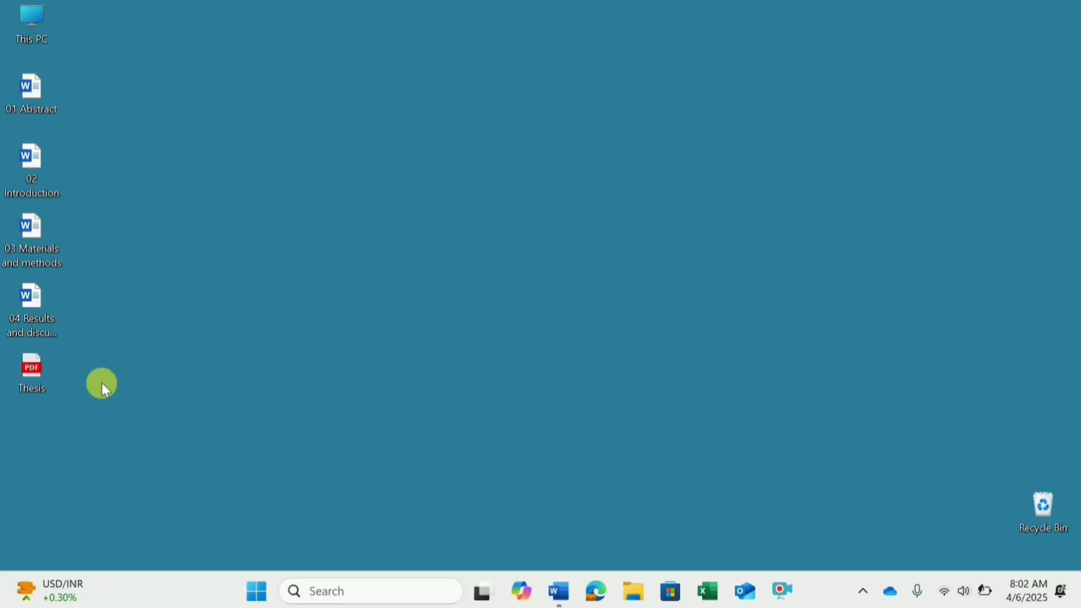